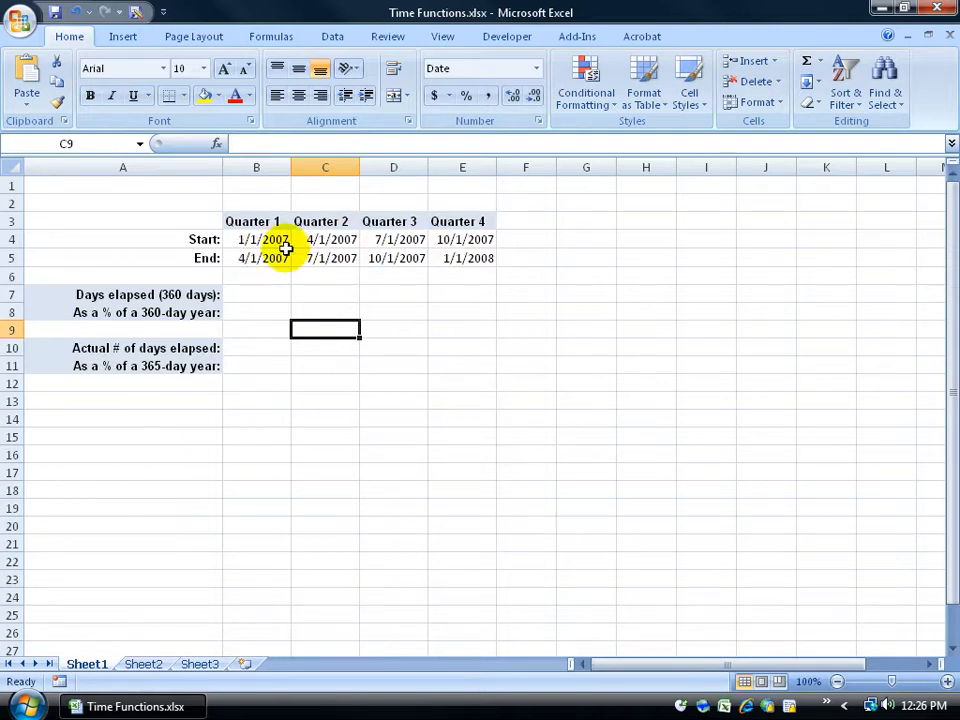
left_click(257, 240)
left_click(258, 257)
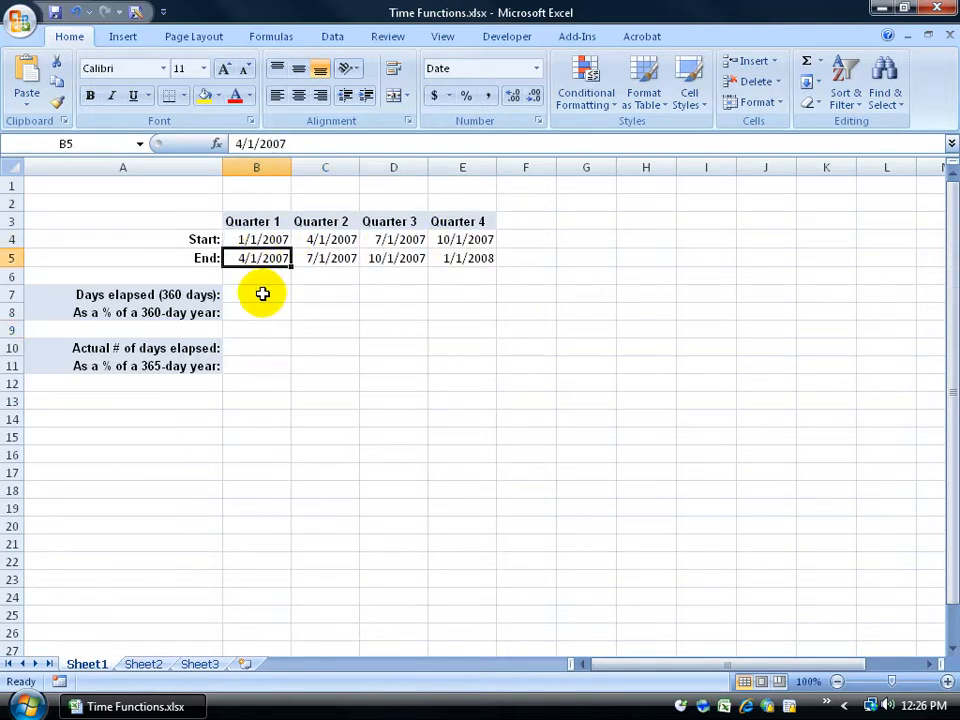
left_click(263, 294)
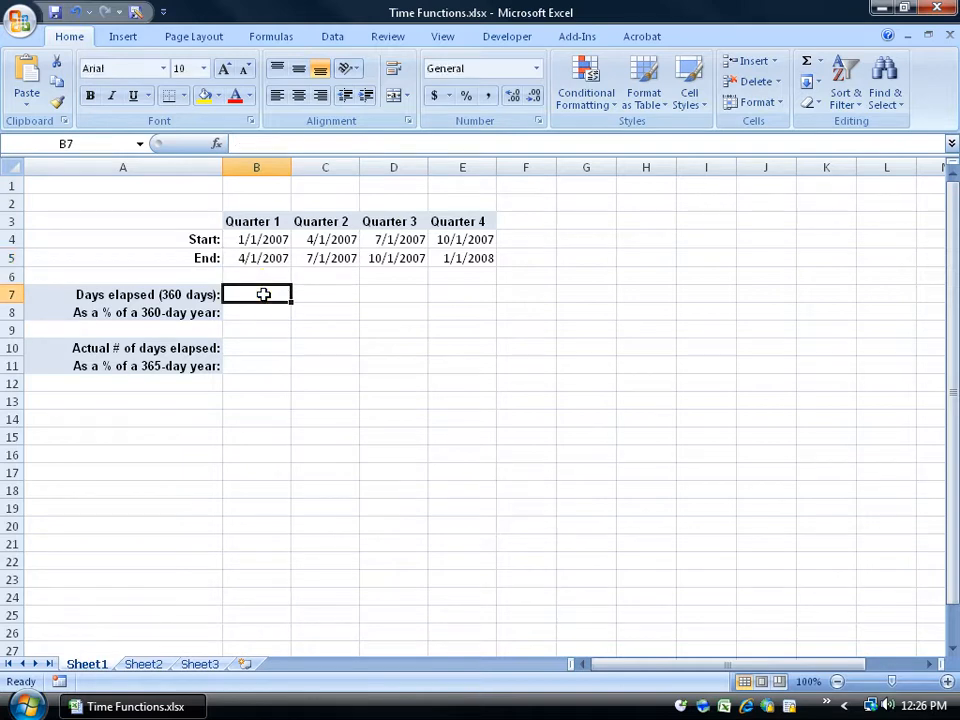
left_click(253, 363)
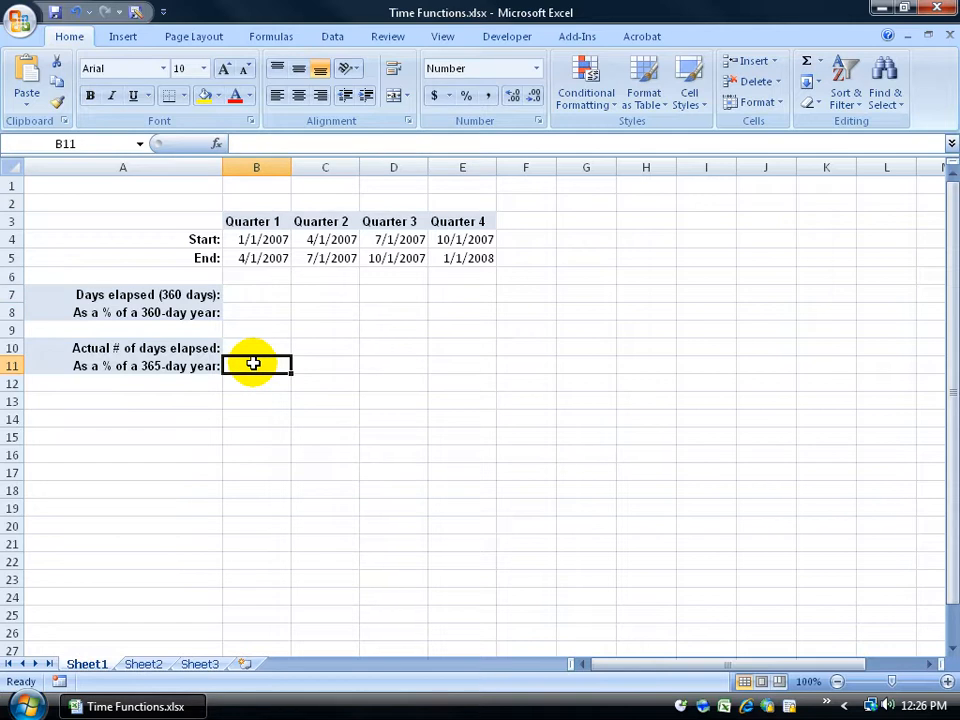
Calculate Quarter 1's days elapsed in B7 with the DAYS360 function, using B4 as start date and B5 as end date.
left_click(263, 296)
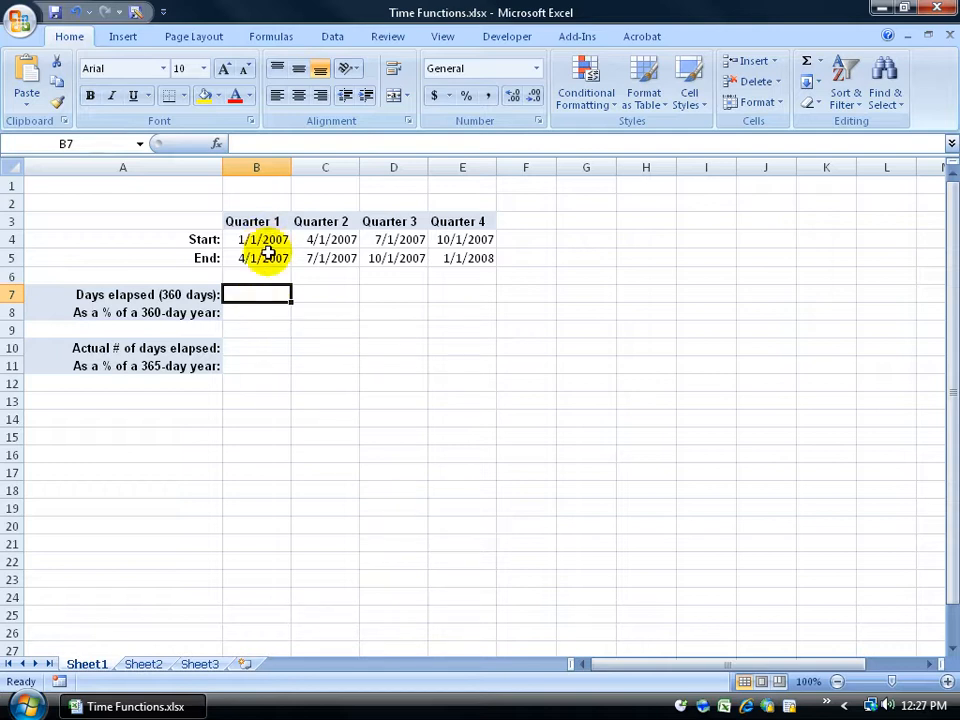
left_click(268, 37)
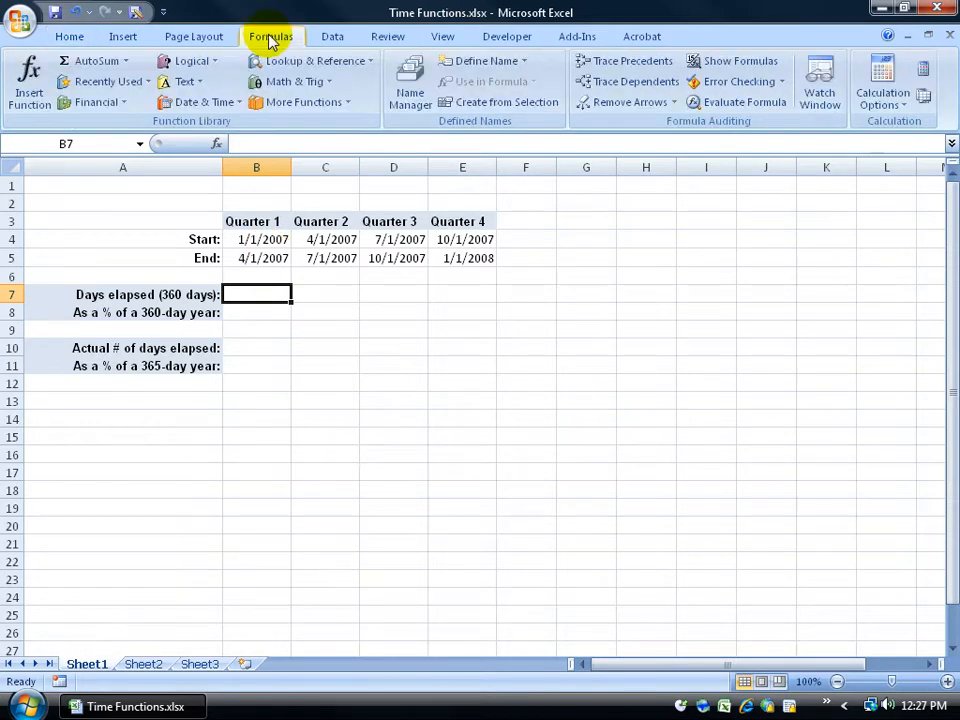
left_click(230, 105)
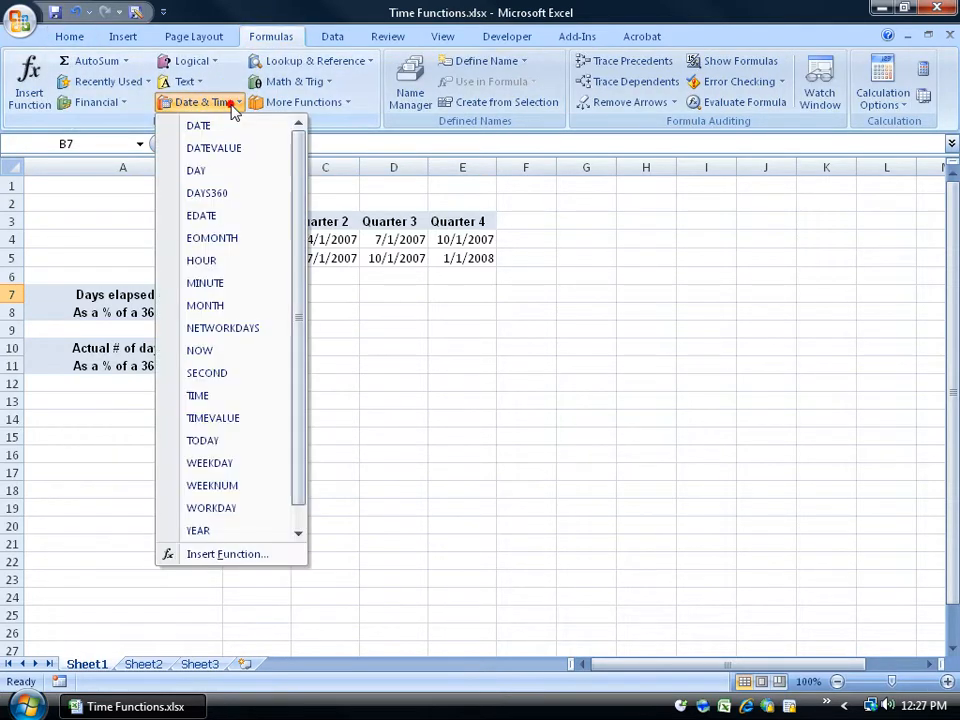
left_click(253, 193)
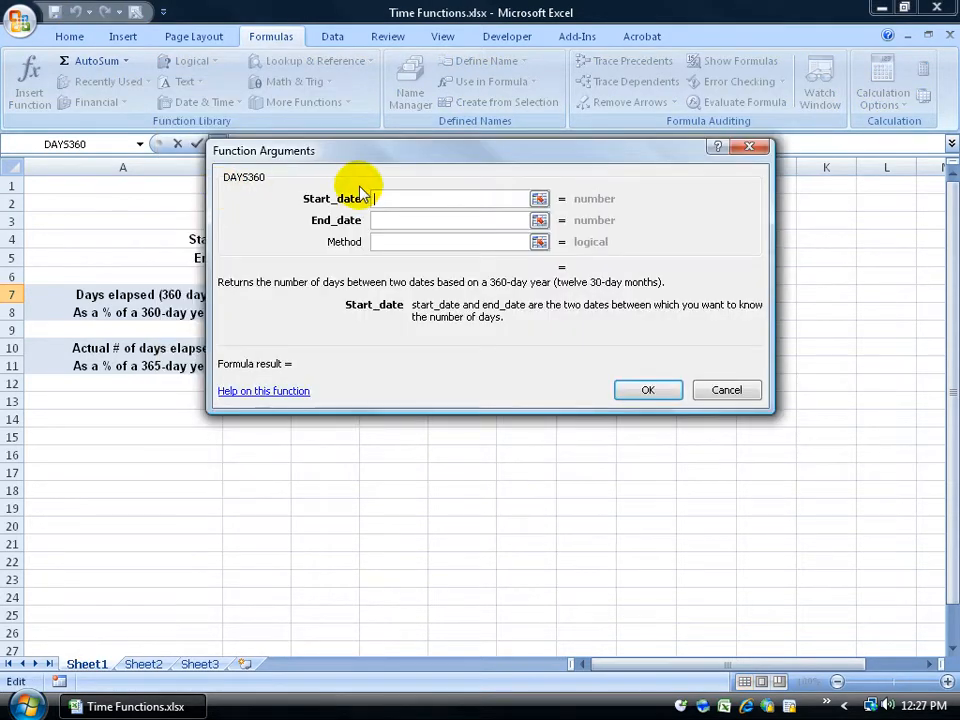
left_click_drag(370, 155, 484, 310)
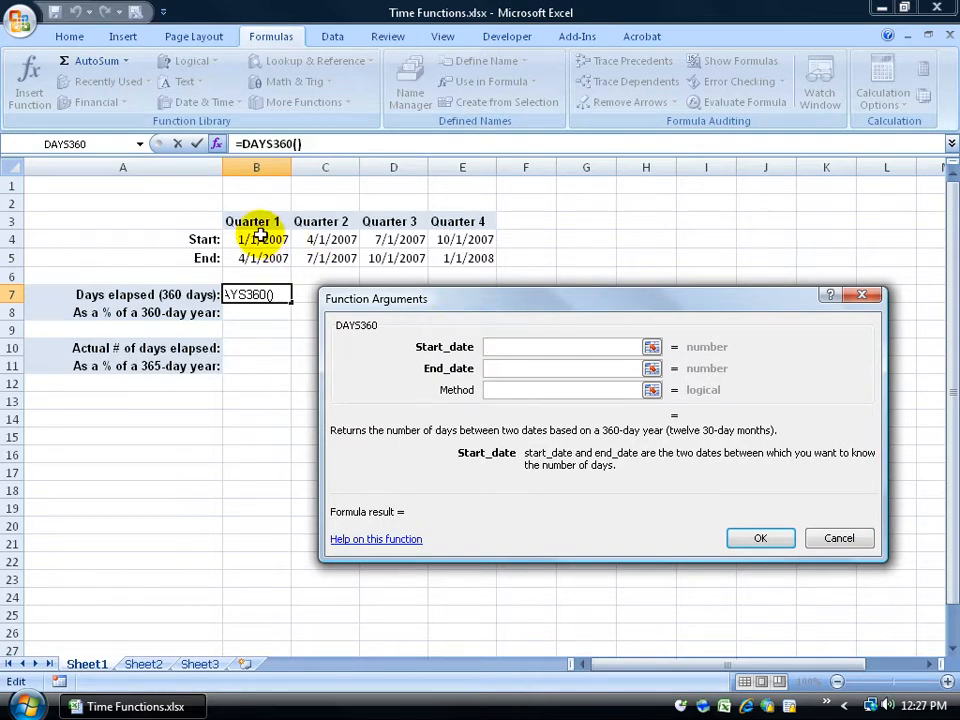
left_click(516, 340)
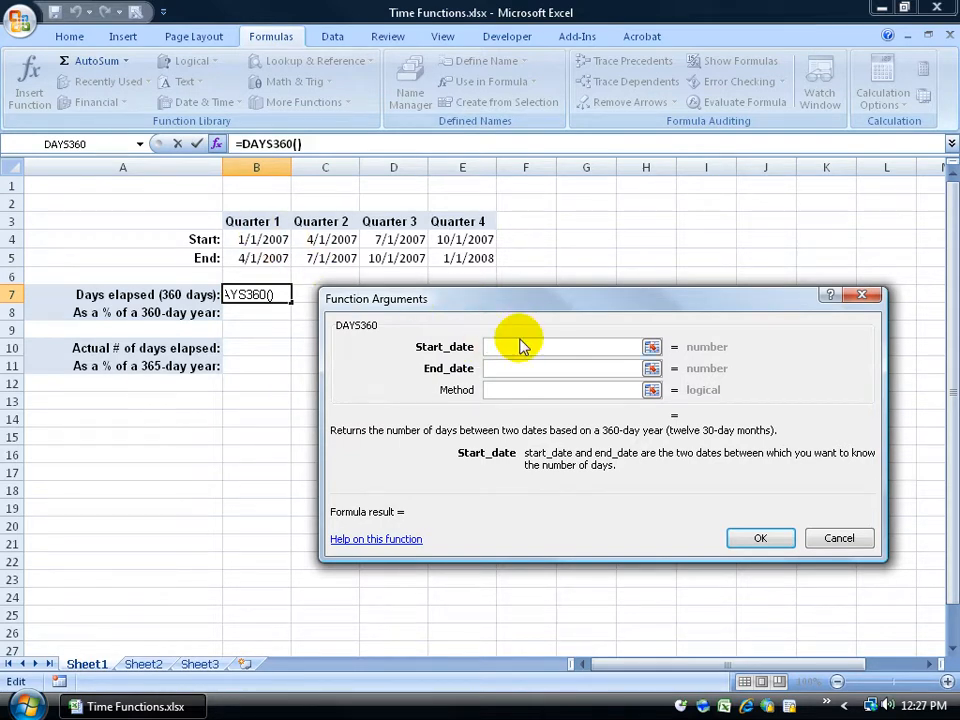
type("B4")
key("Tab")
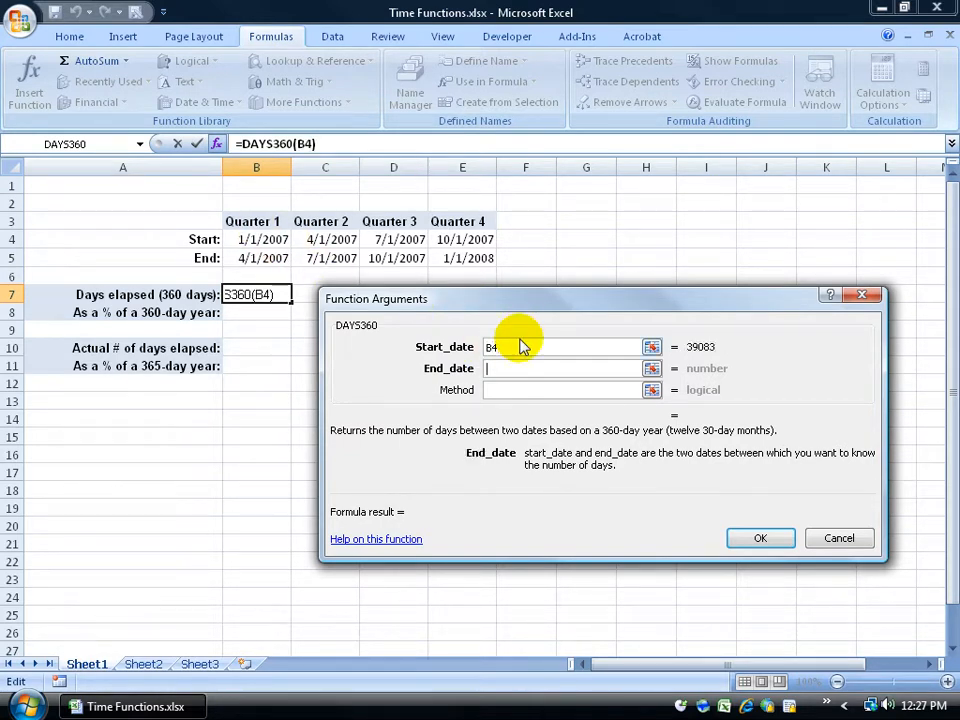
left_click(268, 257)
key("Tab")
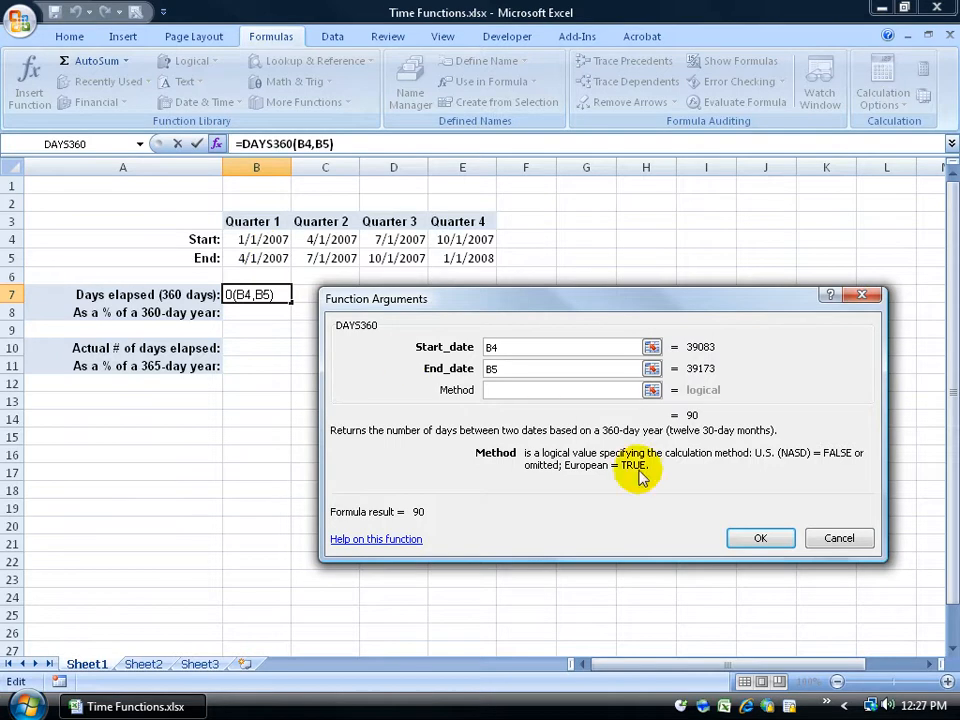
left_click(748, 538)
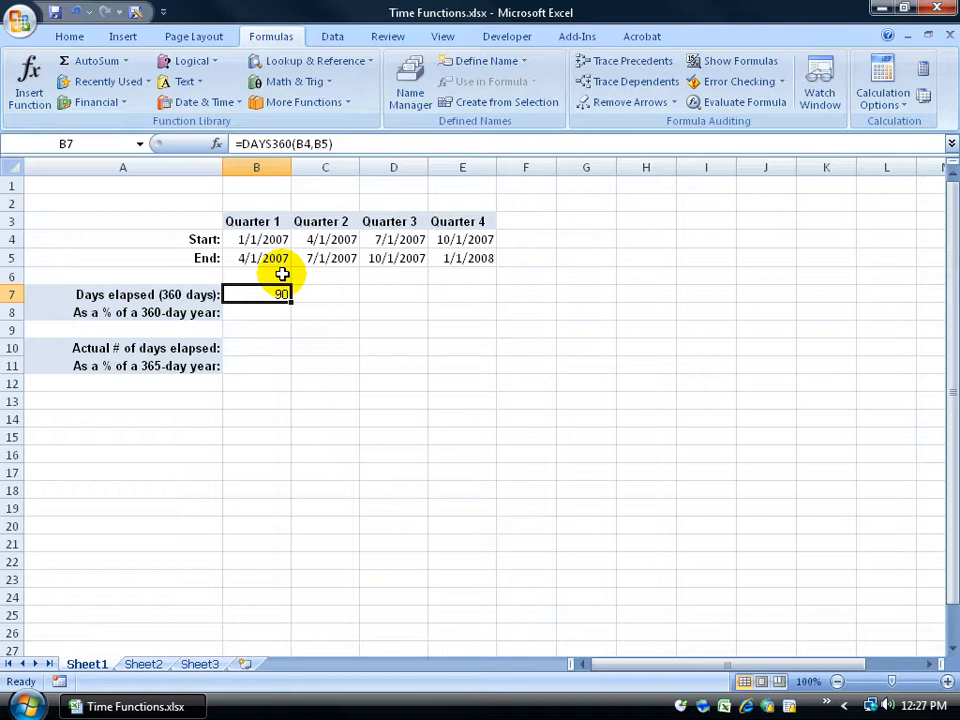
Enter the formula =B7/360 in B8 to express Quarter 1's elapsed days as a share of a 360-day year.
left_click(279, 311)
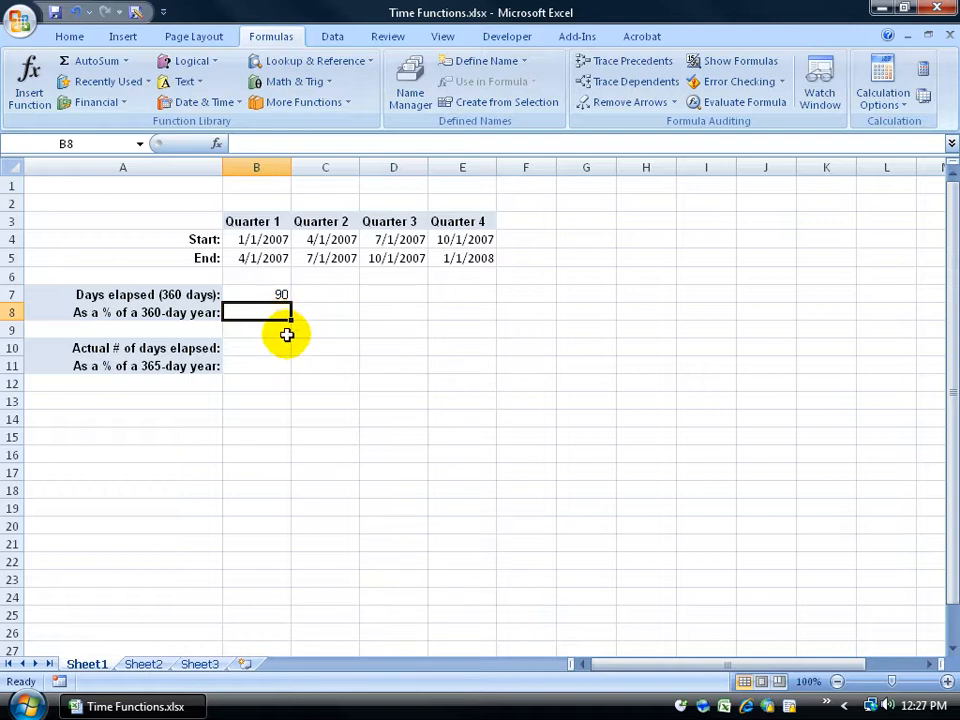
type("=")
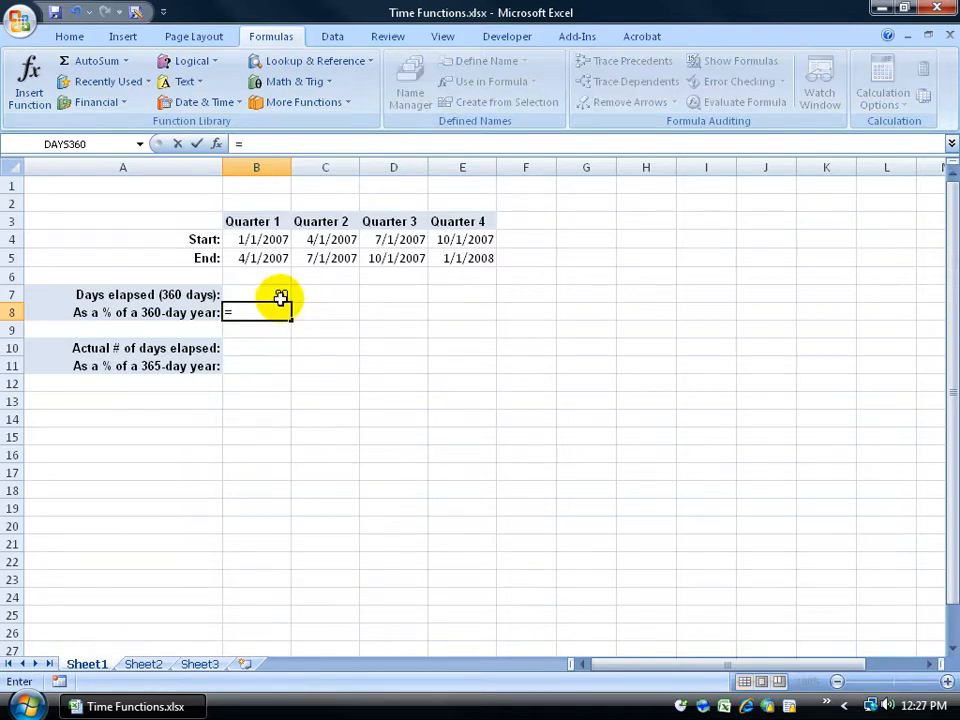
left_click(279, 294)
type("/360")
key("Return")
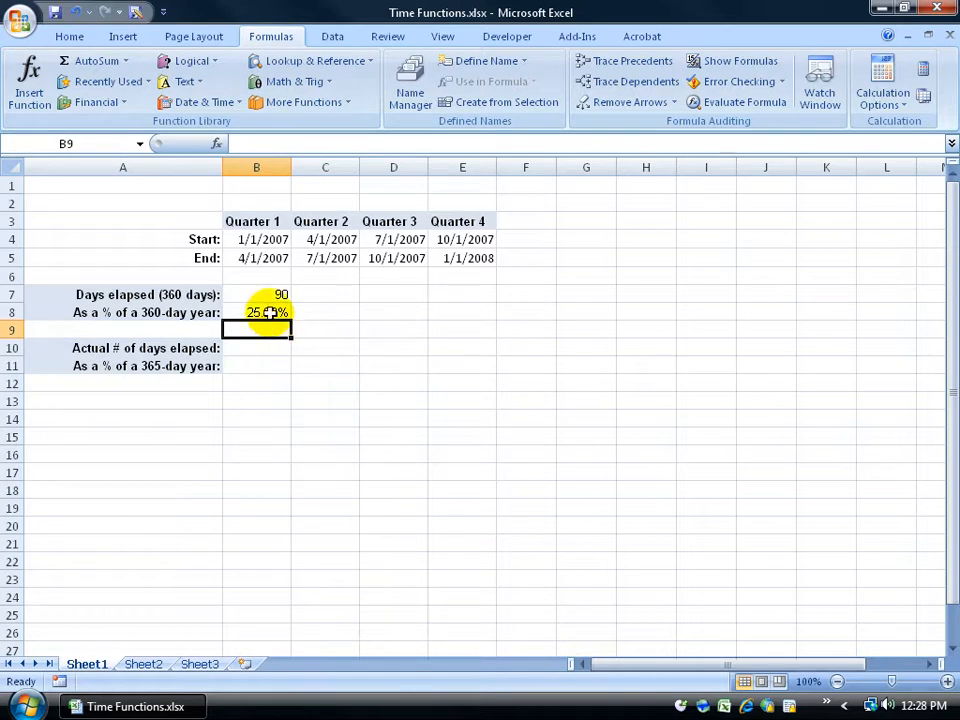
left_click(270, 312)
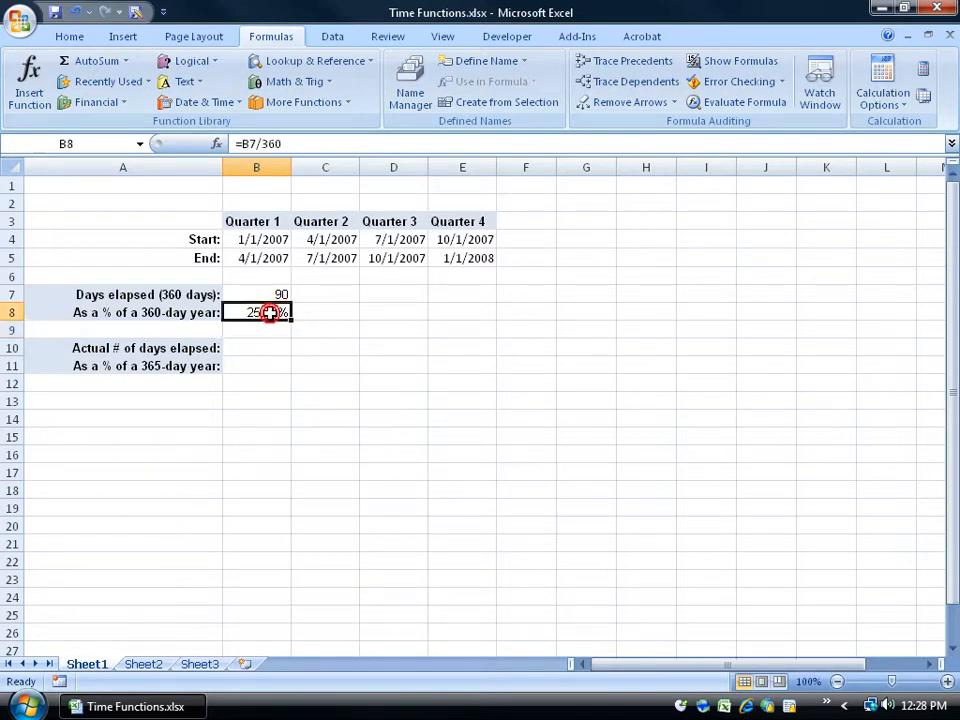
right_click(260, 313)
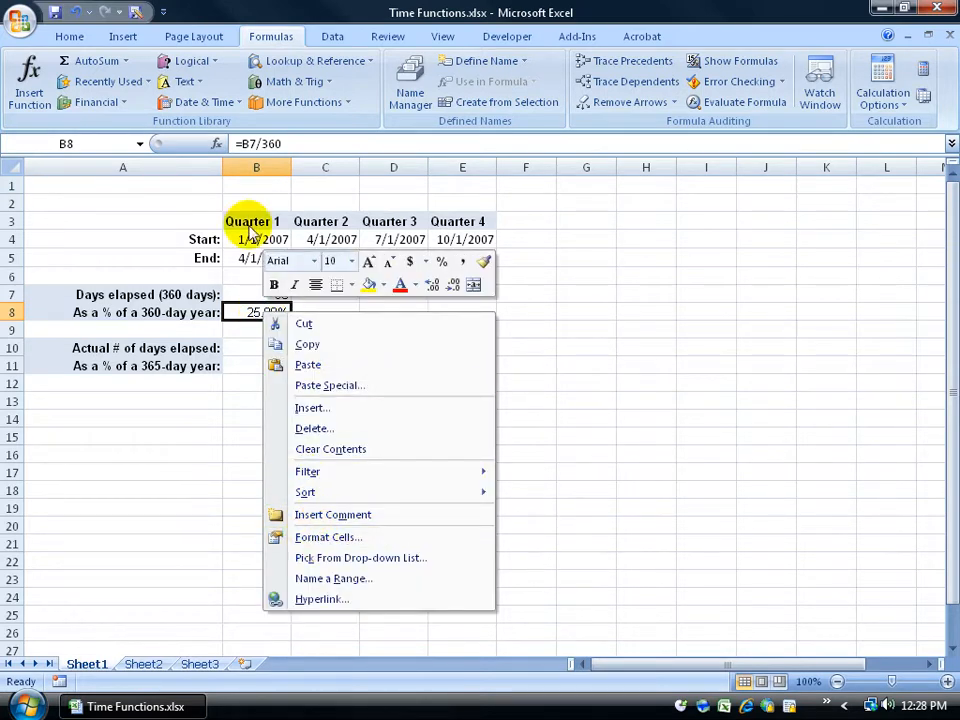
left_click(70, 37)
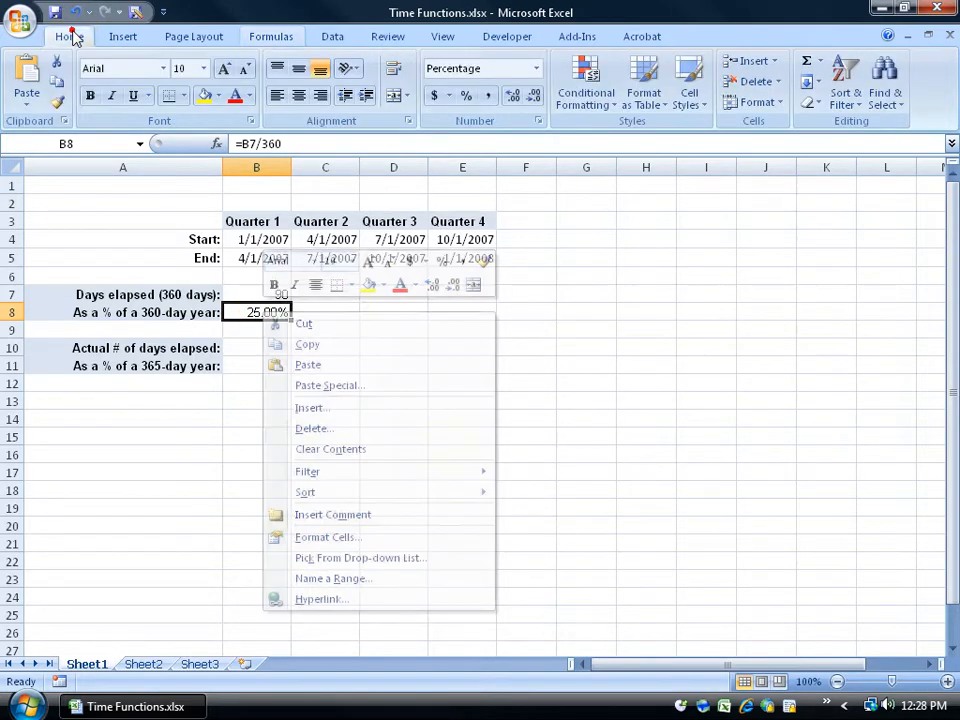
left_click(535, 69)
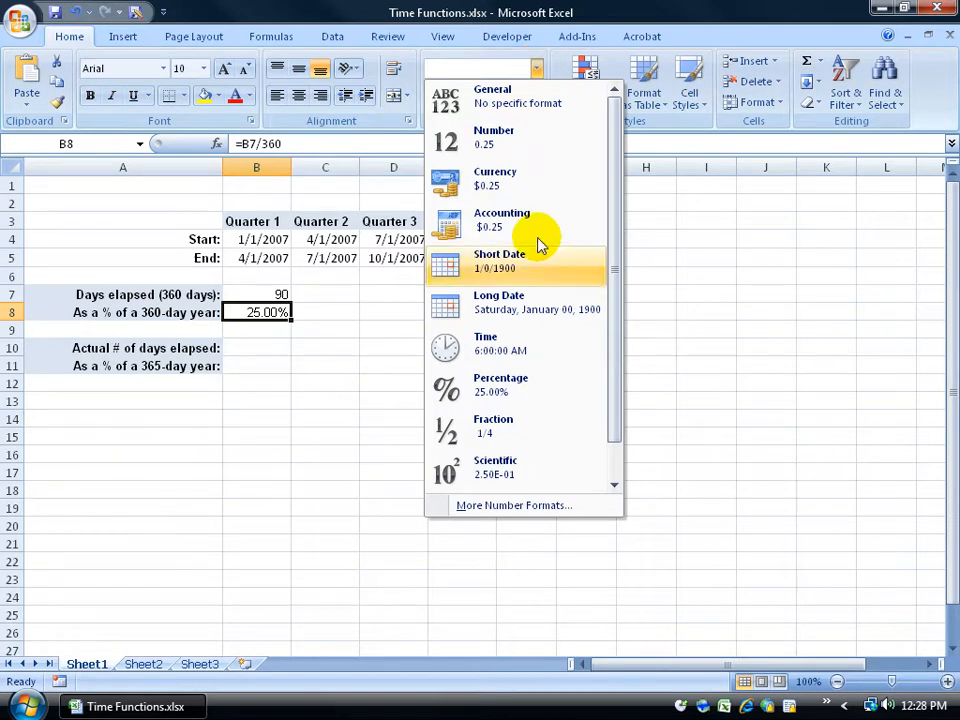
left_click(288, 348)
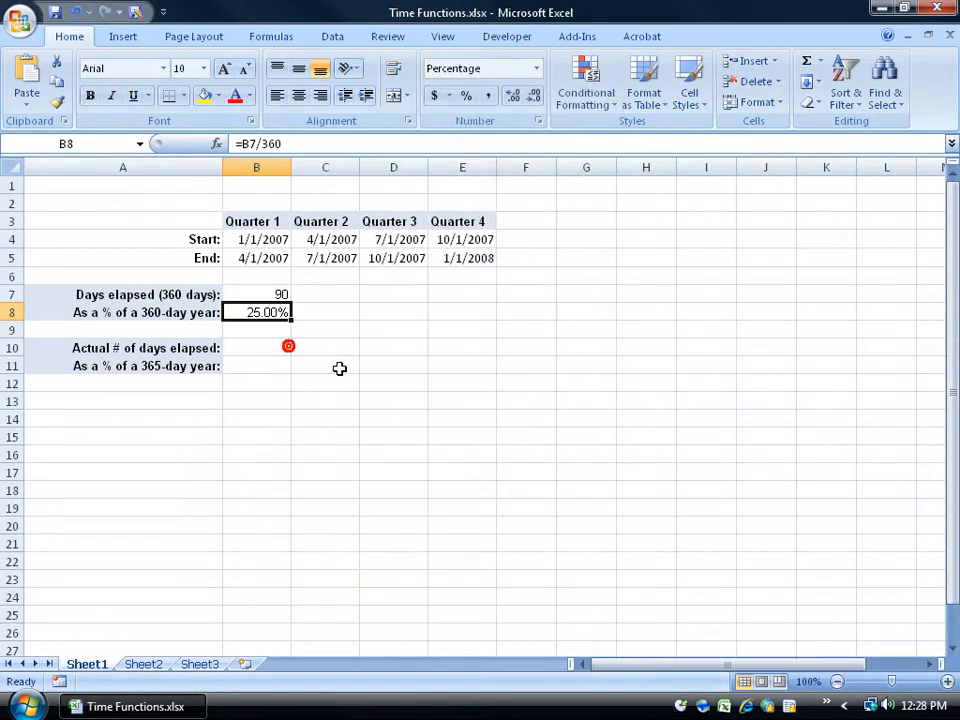
left_click(271, 365)
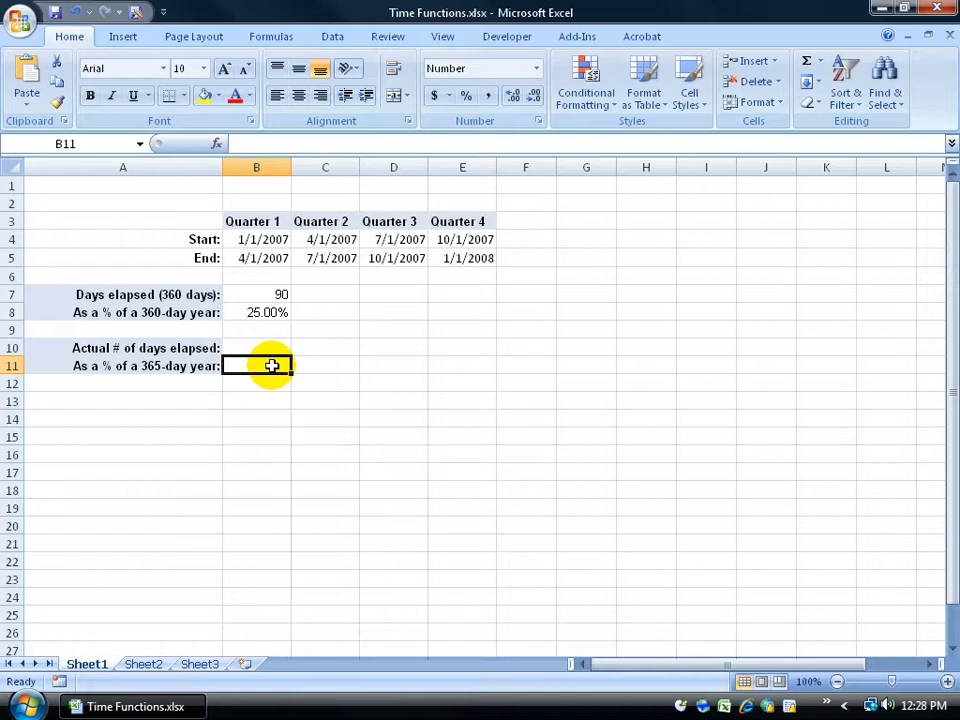
left_click(268, 347)
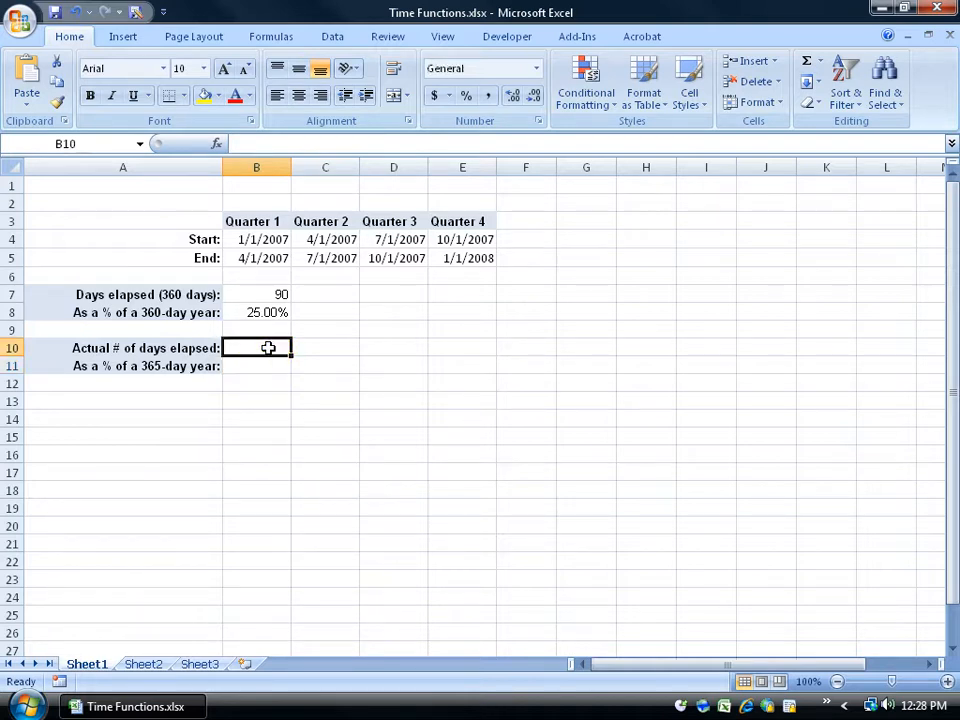
Search the function library for yearfrac and insert the YEARFRAC function in cell B11.
left_click(268, 365)
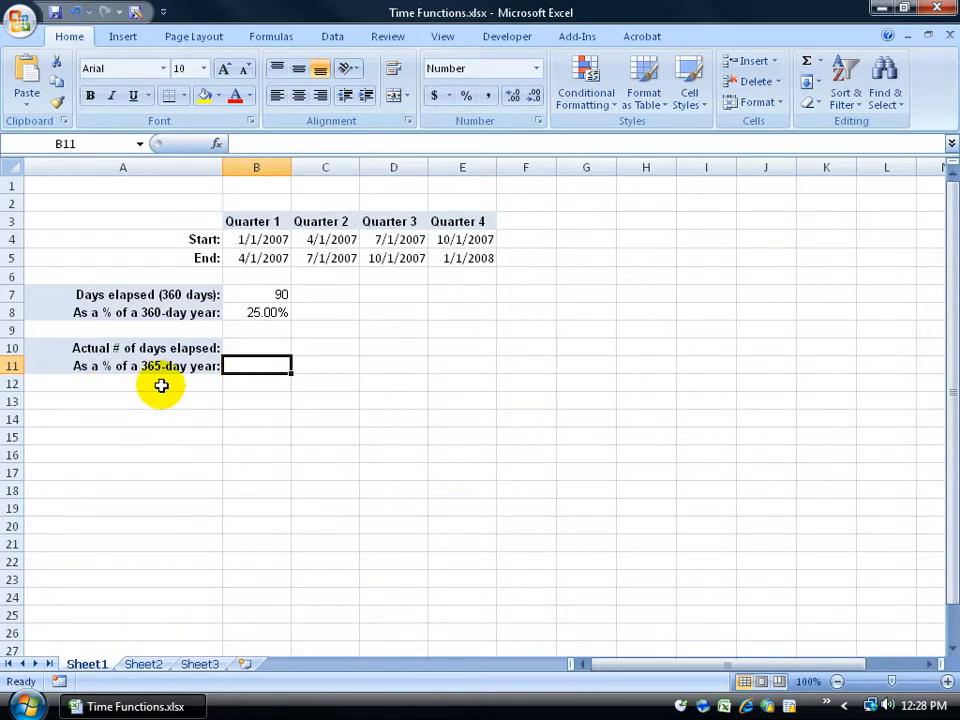
left_click(217, 145)
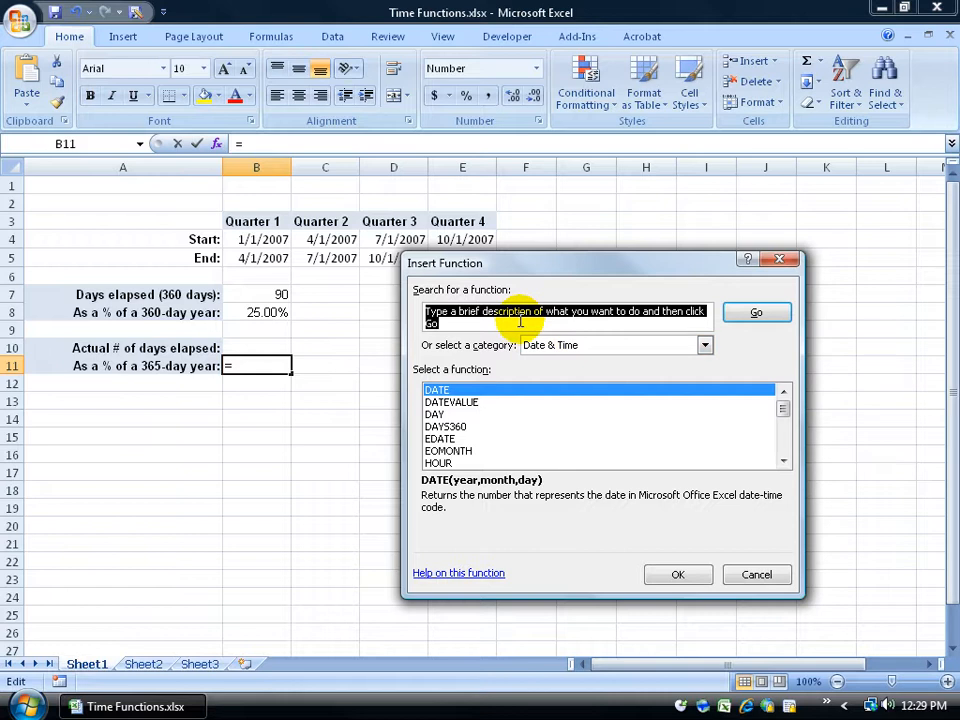
type("yearfrac")
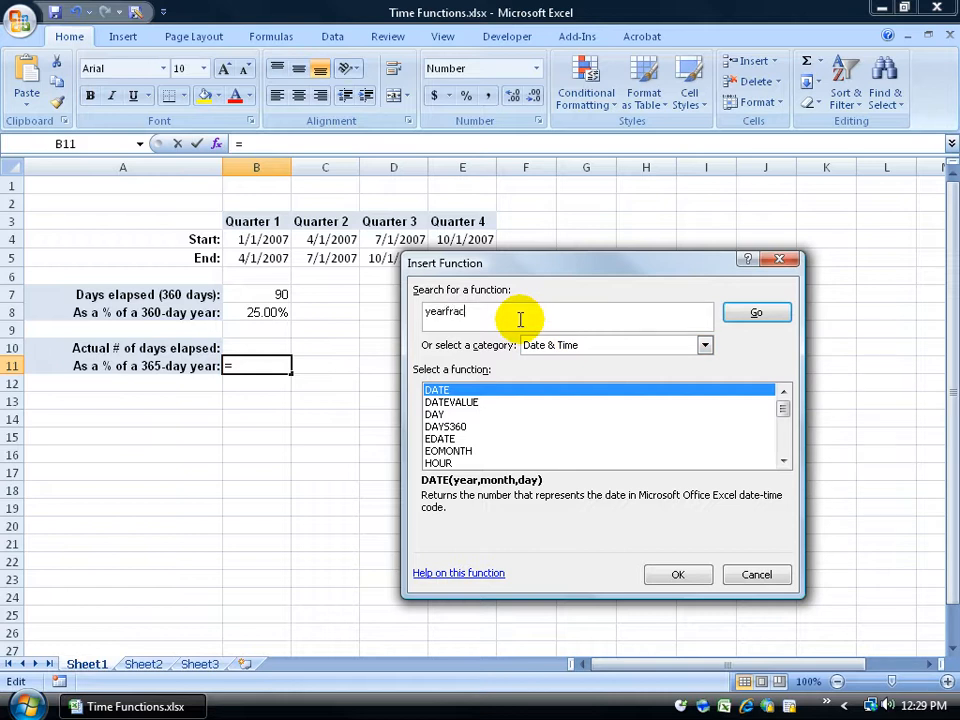
left_click(754, 318)
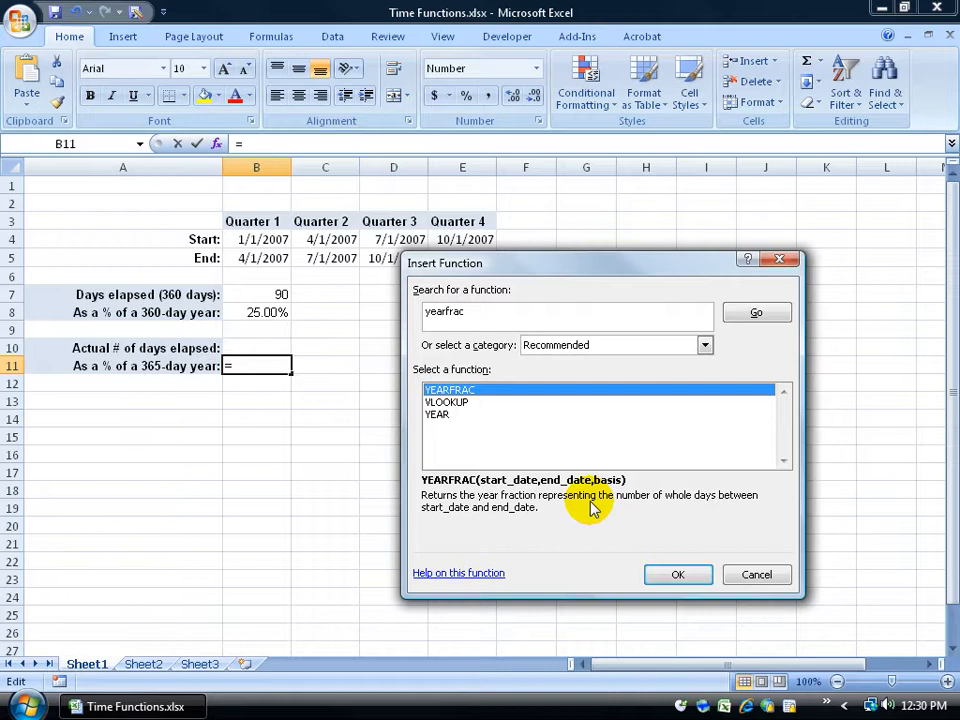
left_click(677, 574)
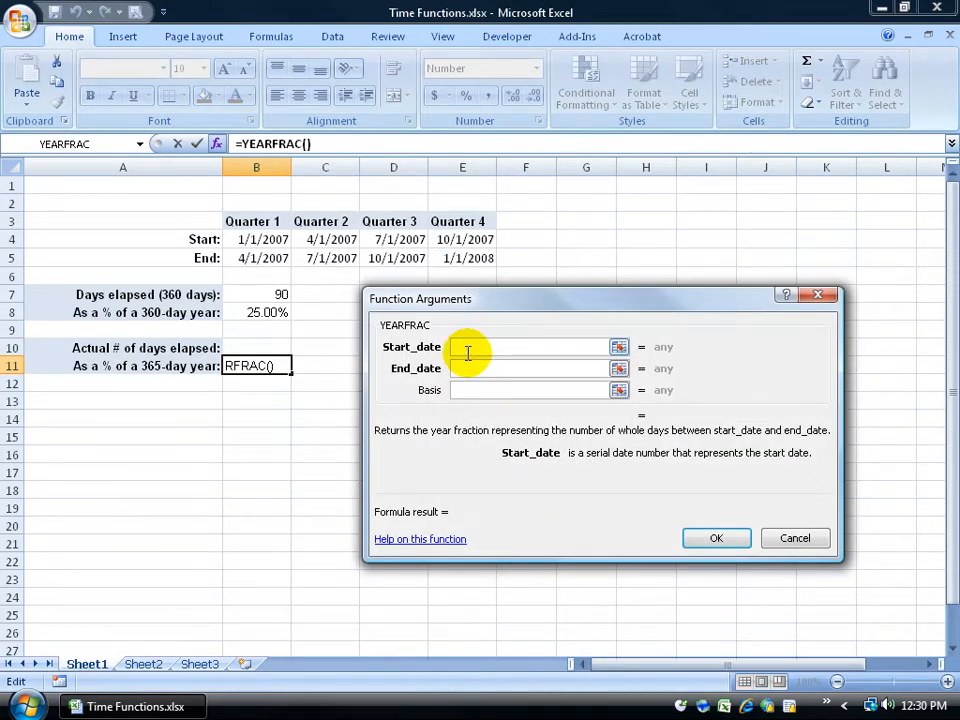
Set the YEARFRAC arguments to start date B4, end date B5 and basis 3.
left_click(619, 347)
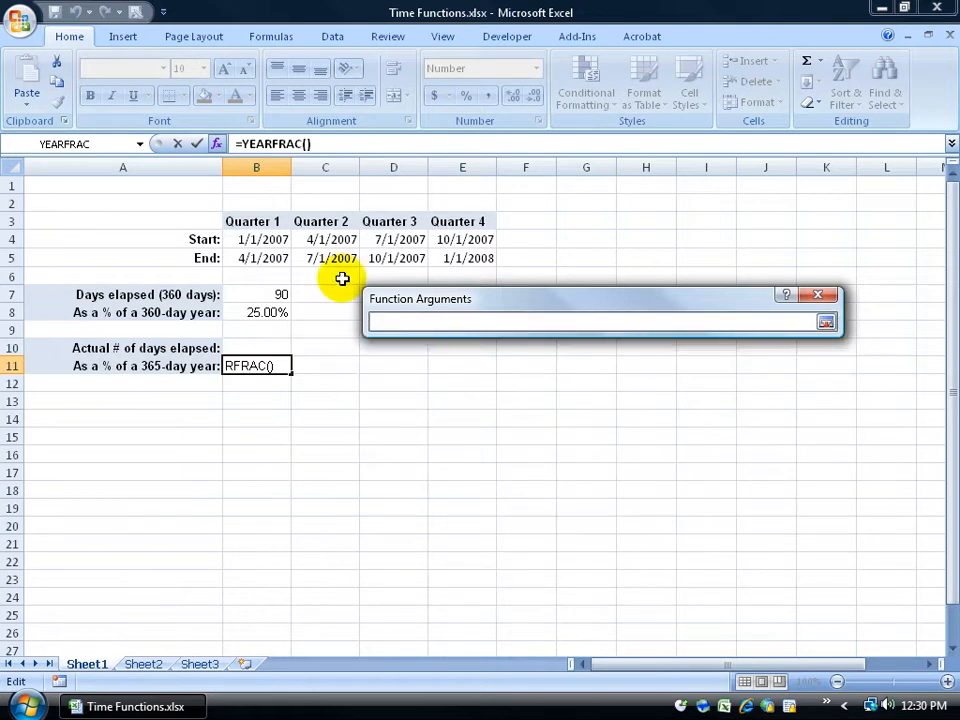
left_click(266, 239)
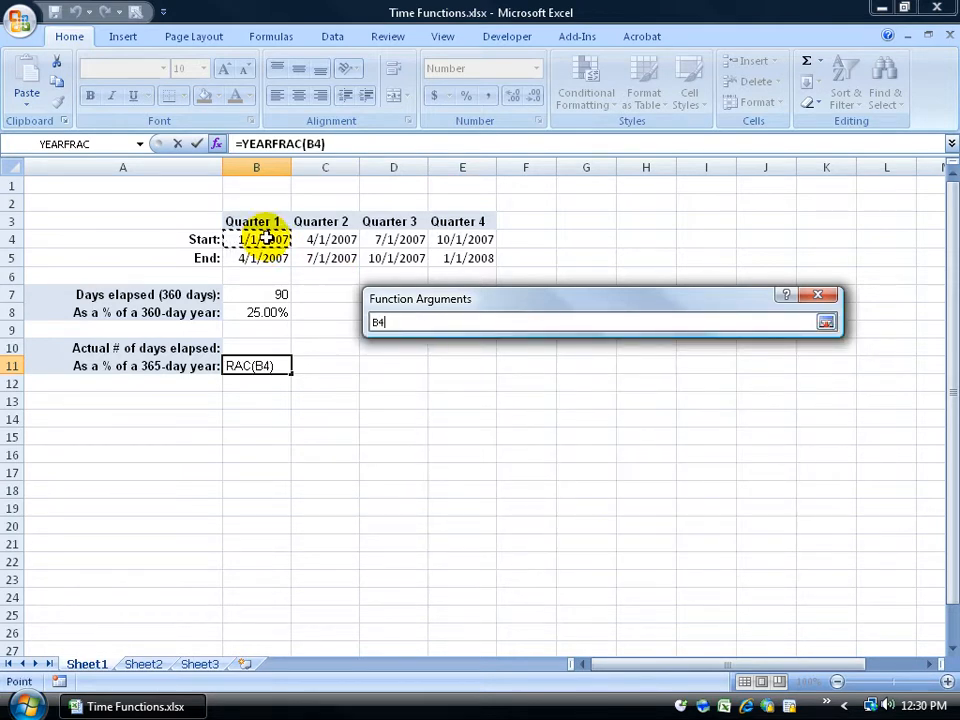
key("Return")
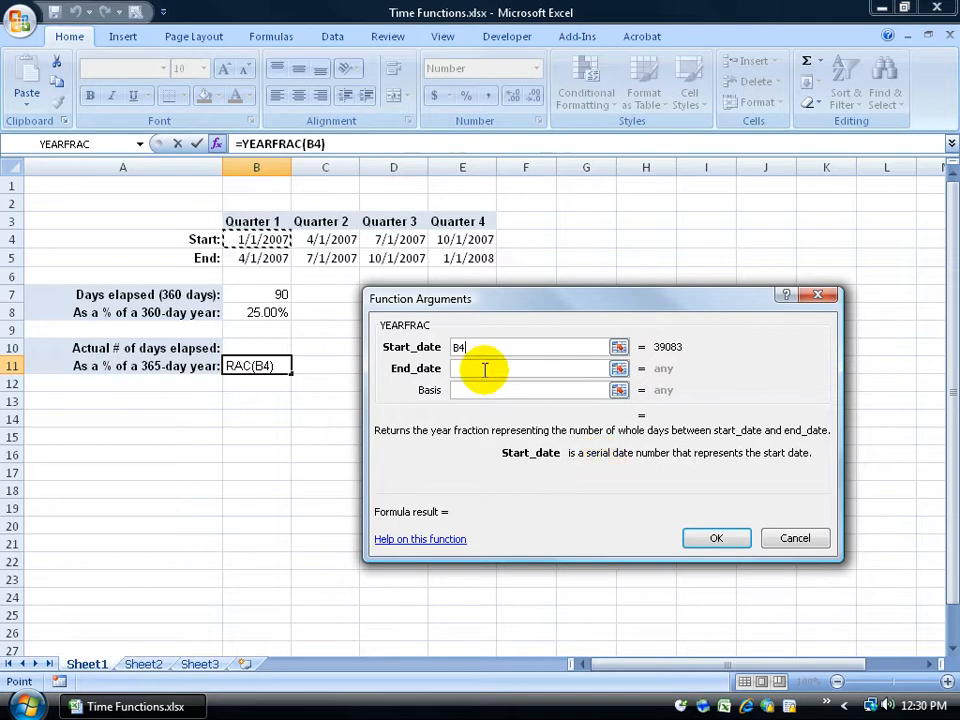
left_click(486, 371)
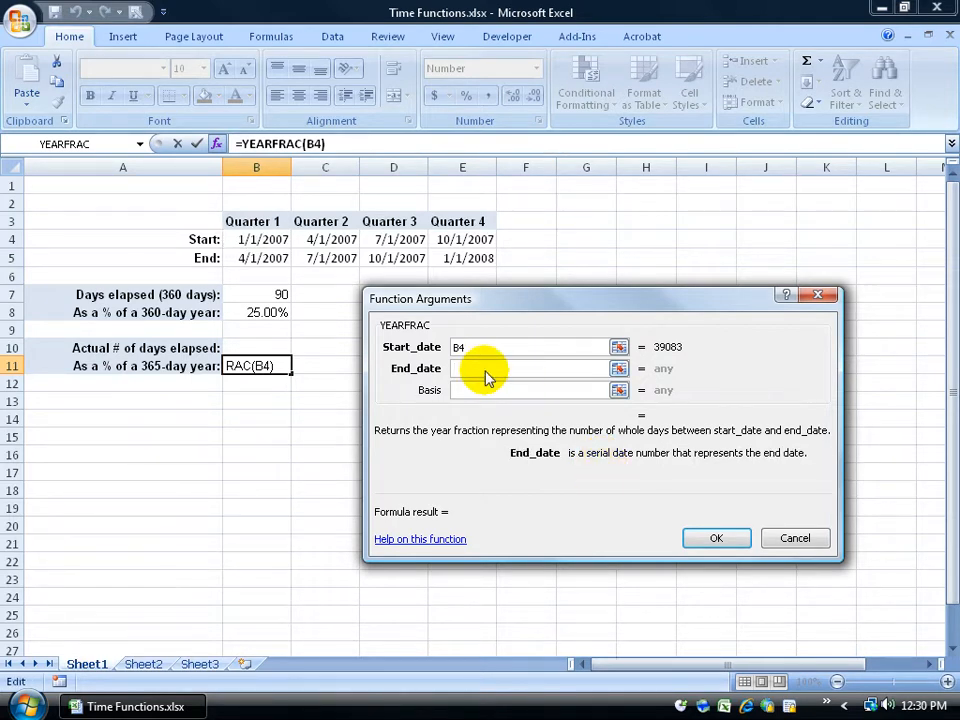
type("B5")
key("Tab")
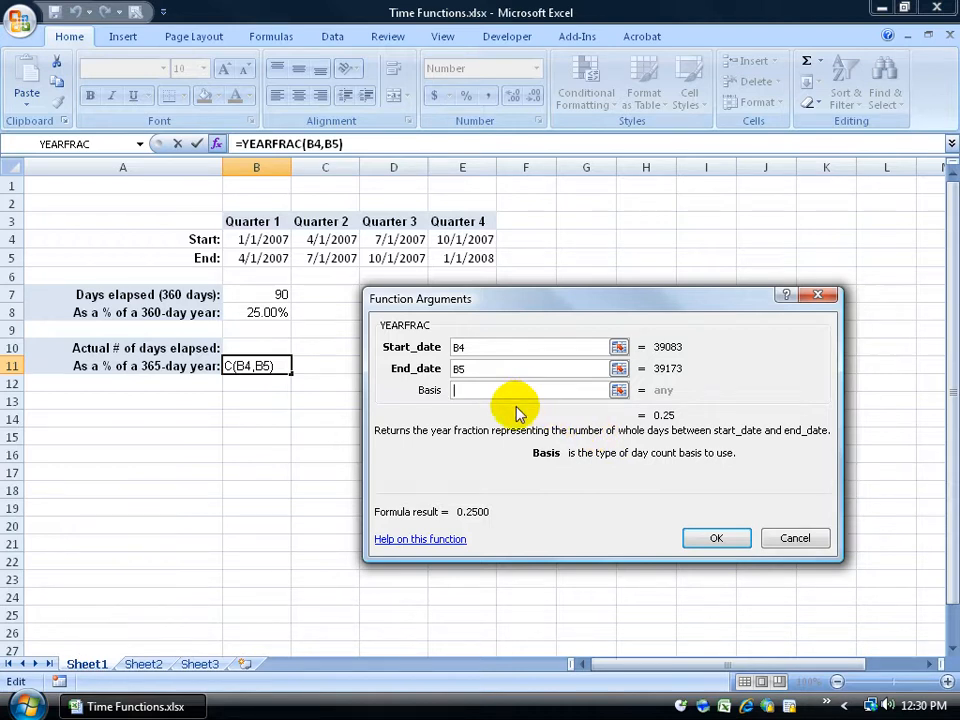
type("3")
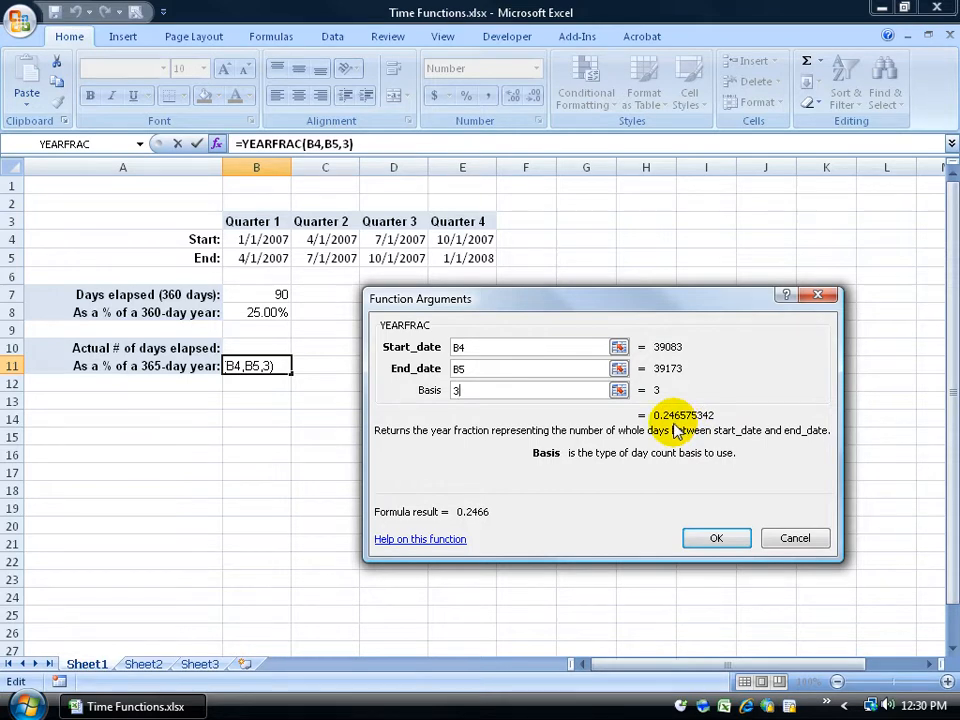
Open the help article on YEARFRAC in full view and examine its table of day count basis codes.
left_click(441, 540)
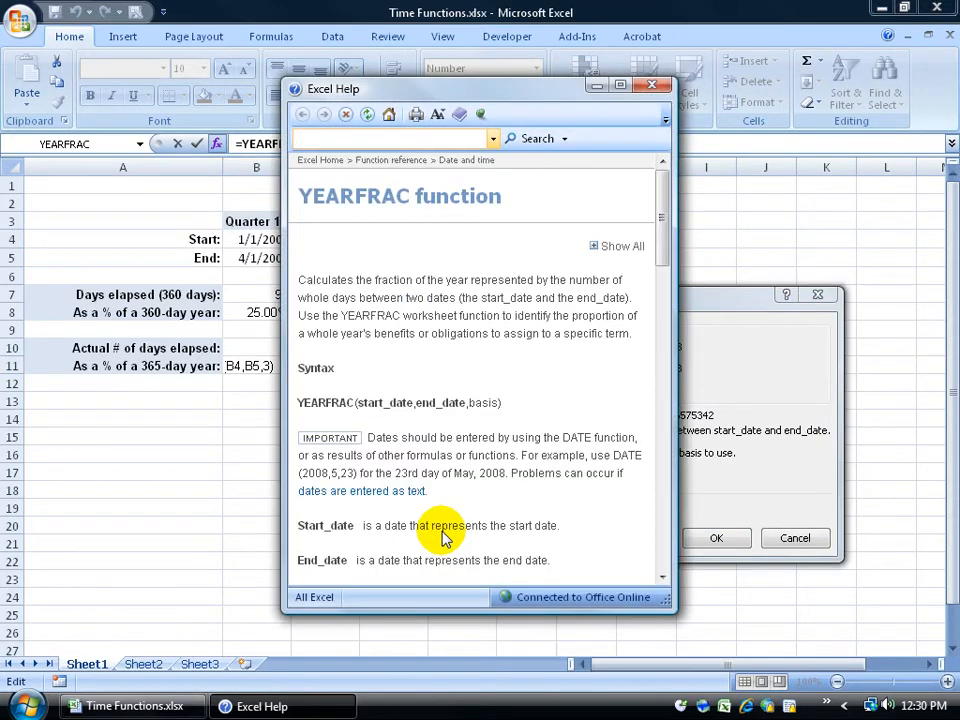
left_click(620, 86)
left_click_drag(948, 255, 948, 367)
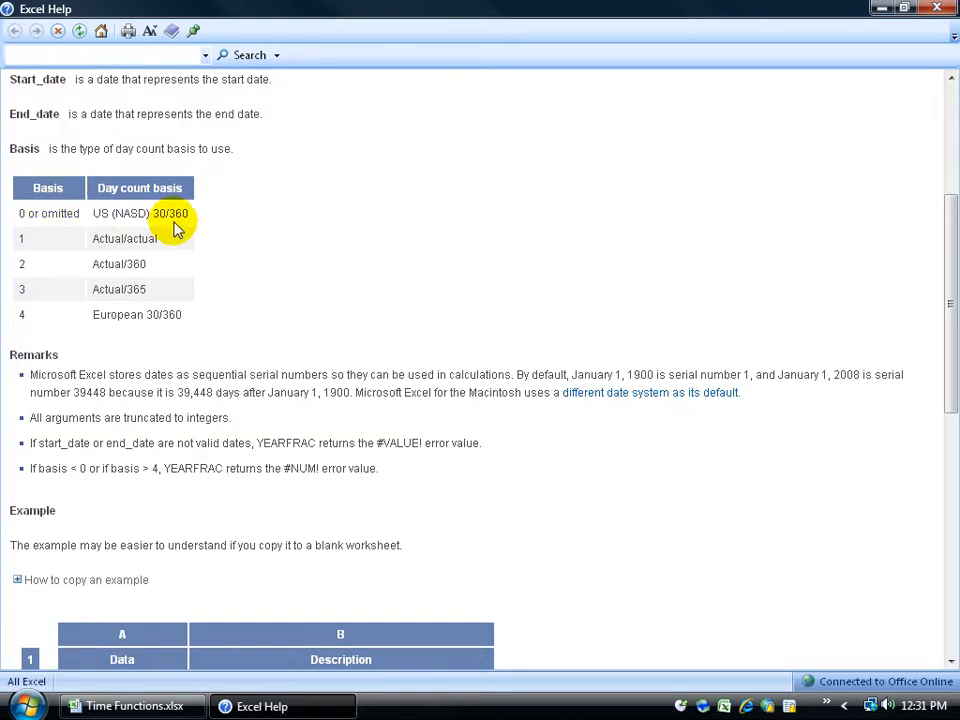
Close the YEARFRAC help article and accept the function's arguments to enter =YEARFRAC(B4,B5,3) in B11.
left_click(938, 8)
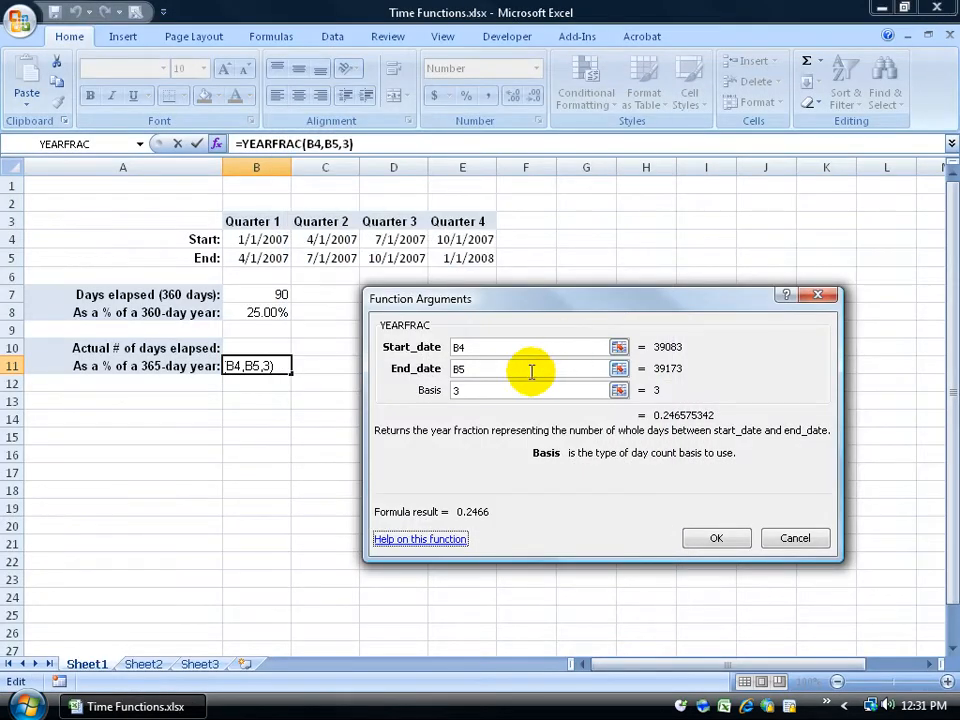
left_click(716, 538)
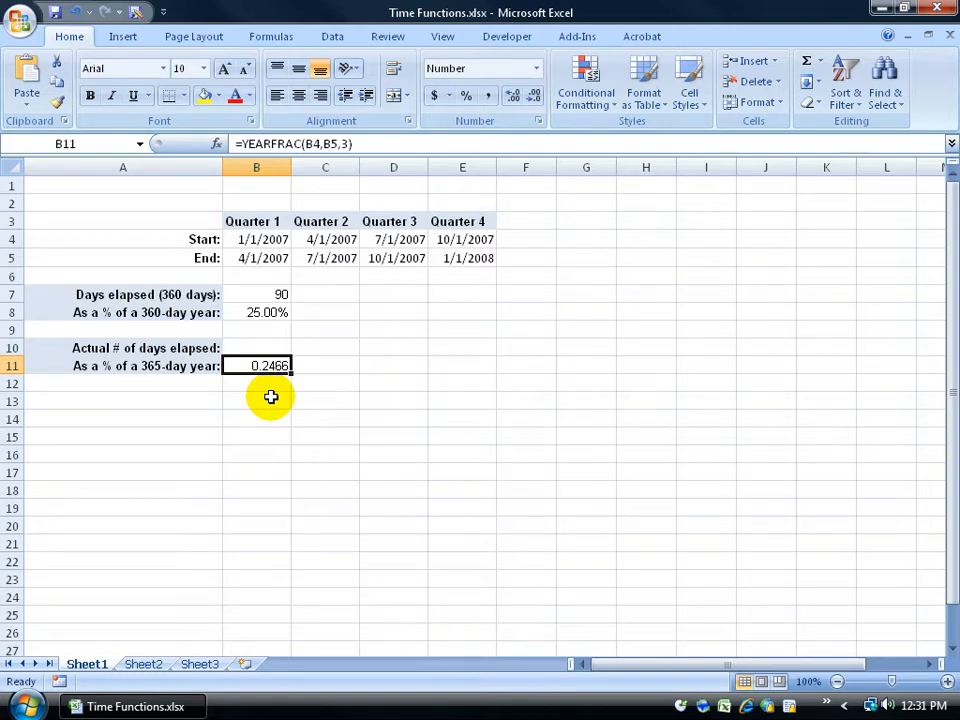
Enter the formula =B11*365 in B10 to calculate Quarter 1's actual number of days elapsed.
left_click(269, 348)
left_click(400, 366)
left_click(390, 415)
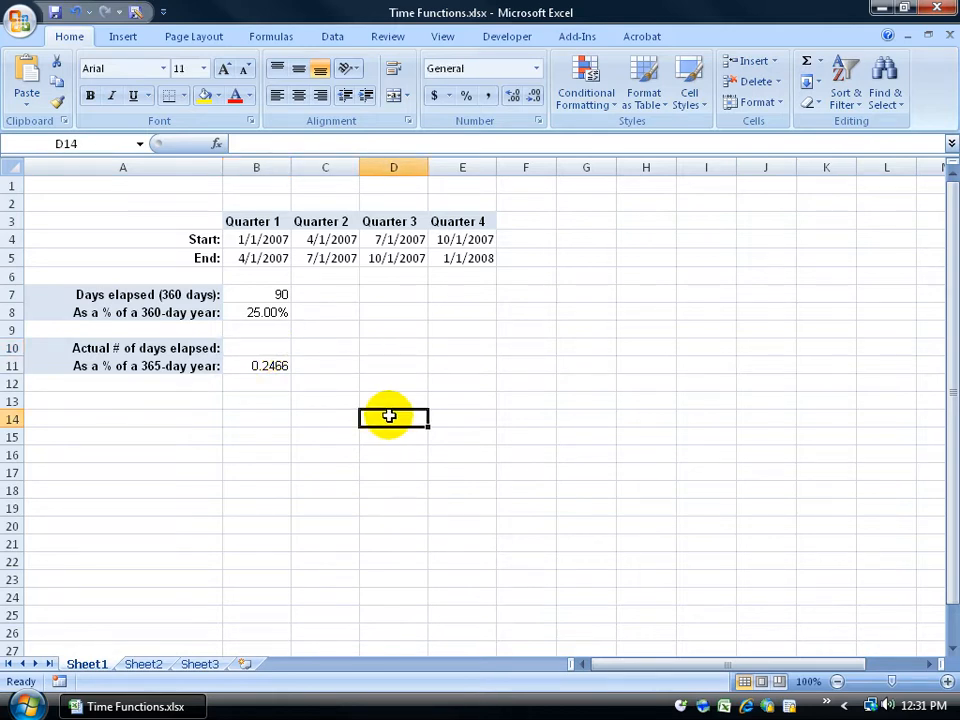
left_click(259, 348)
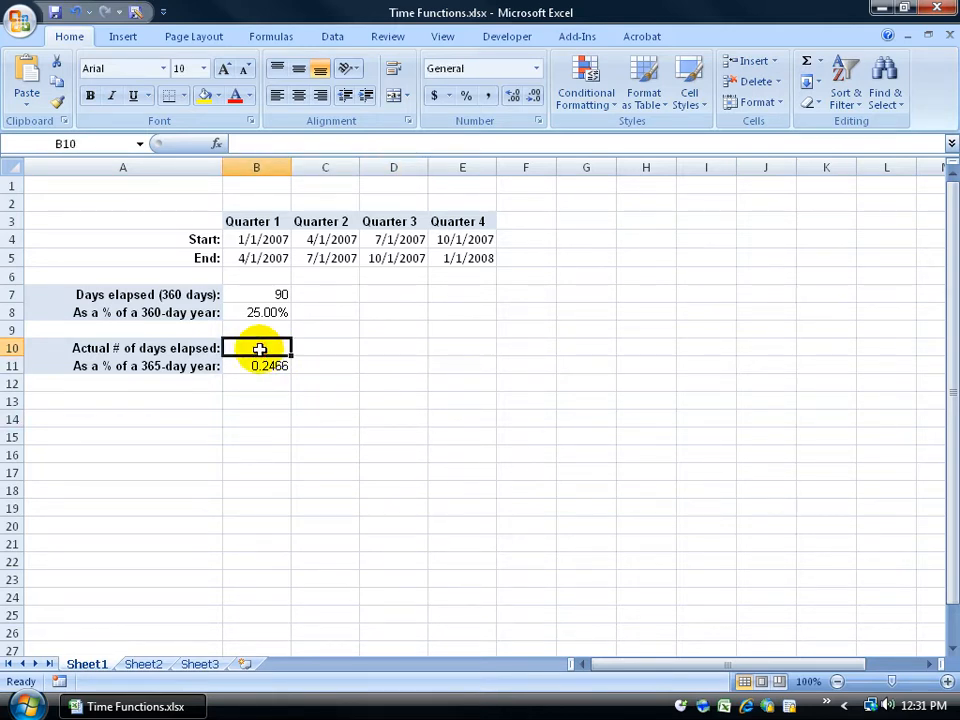
type("=")
left_click(267, 366)
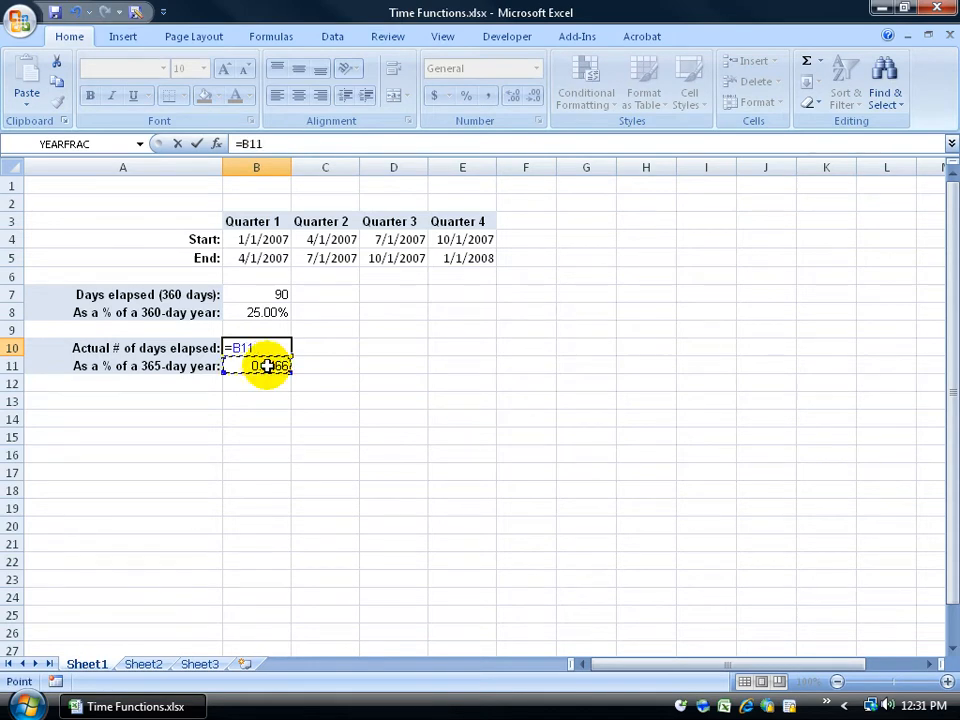
type("*")
type("5")
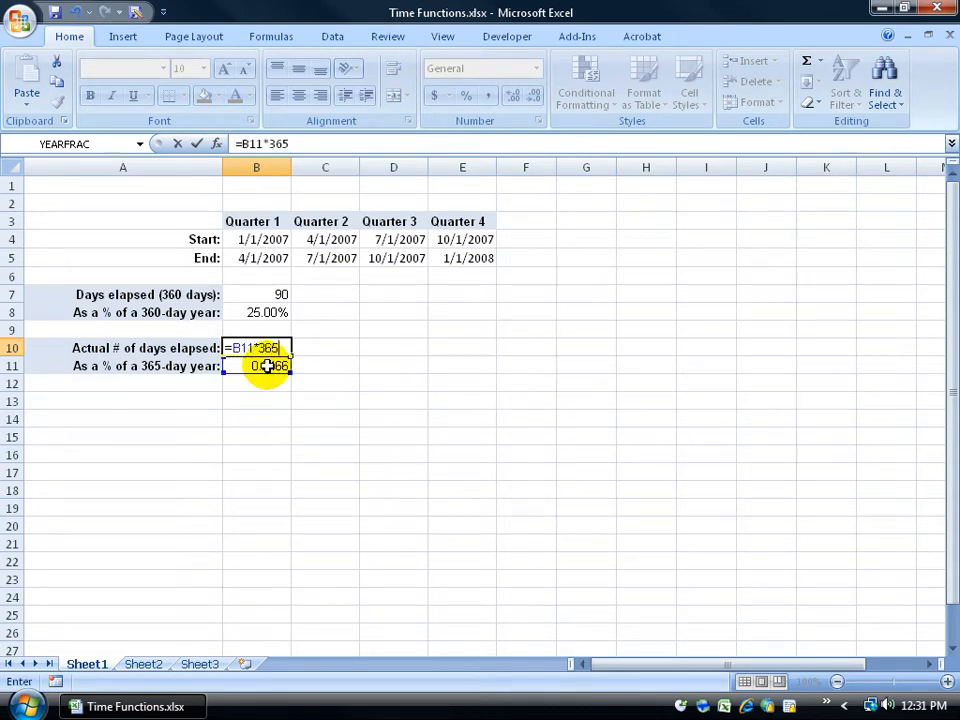
key("Return")
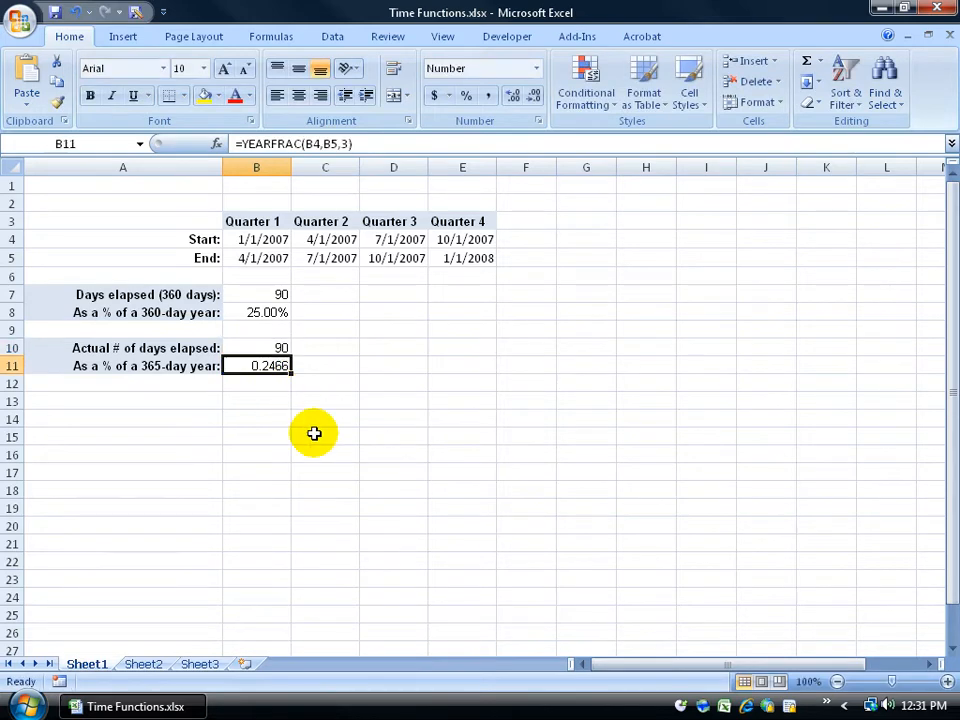